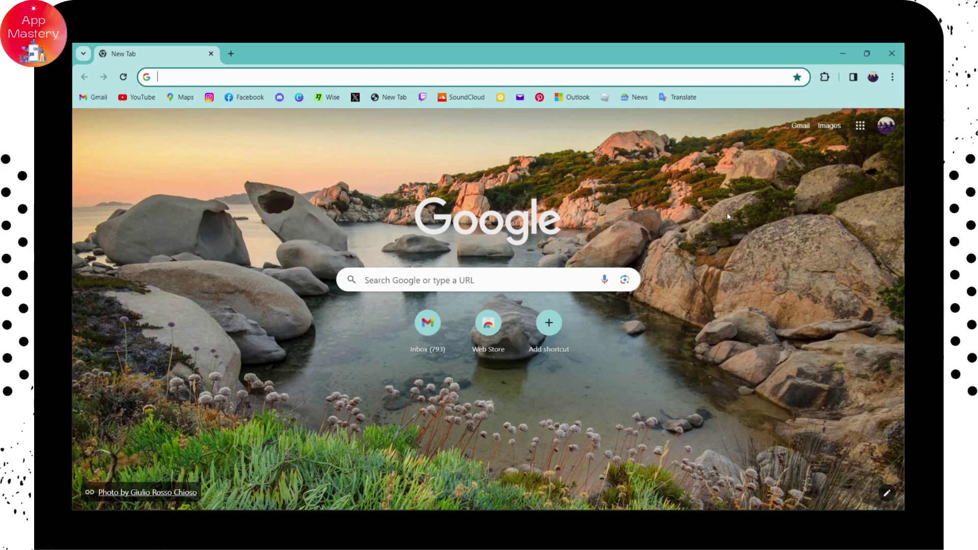
- Focus the 'Search Google or type a URL' box on the New Tab page
click(501, 288)
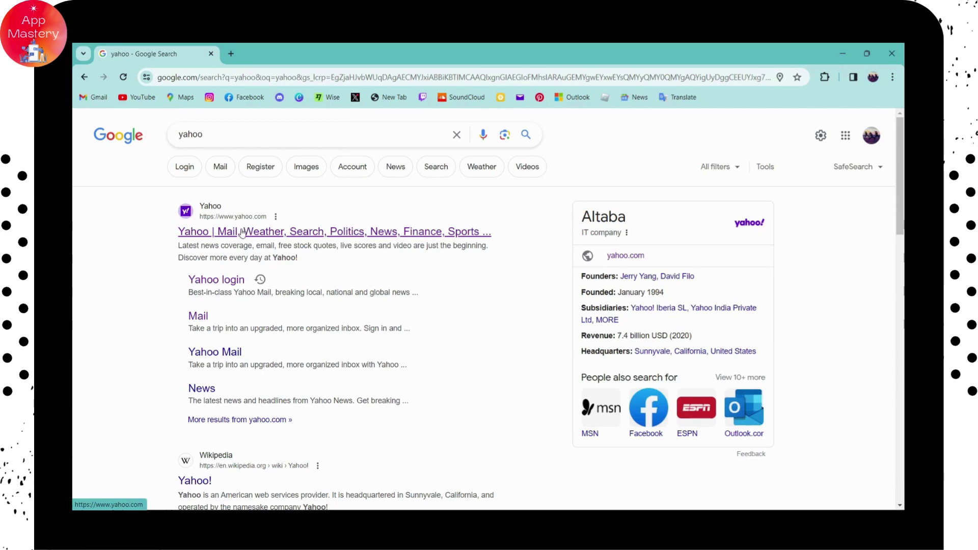
- Open the top Yahoo result from the Google search for 'yahoo'
click(241, 233)
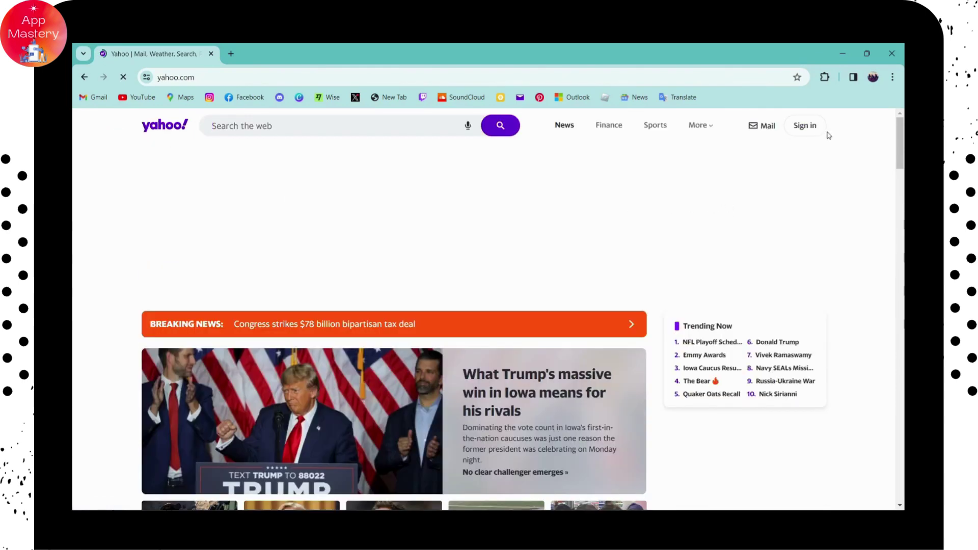
- Choose 'Sign in' at the top right of the Yahoo homepage
click(806, 127)
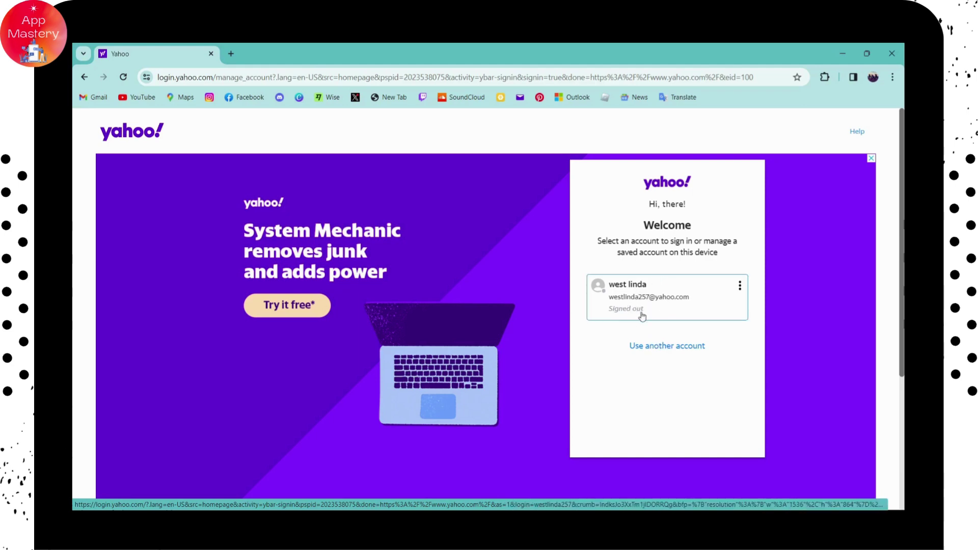
- Choose 'Use another account' and submit the username to reach the password step
click(665, 348)
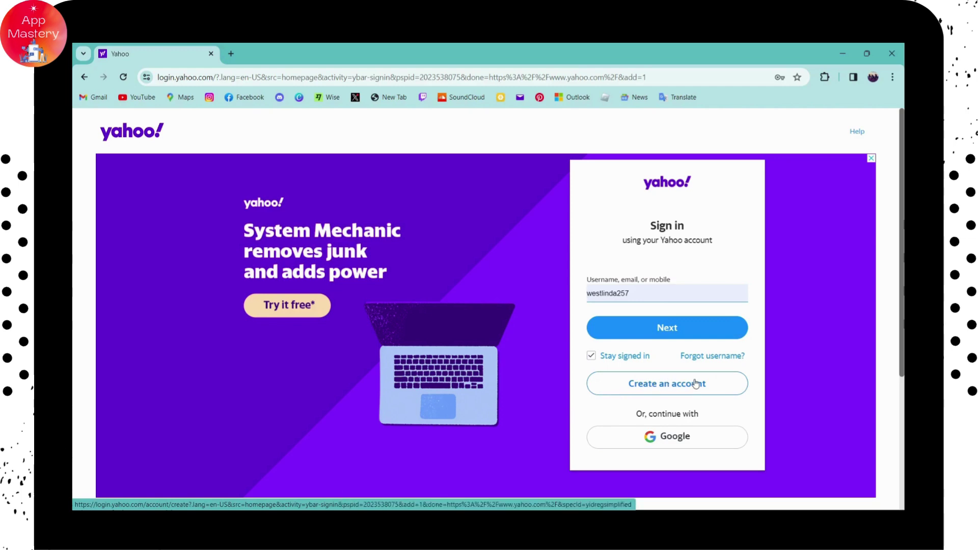
click(665, 329)
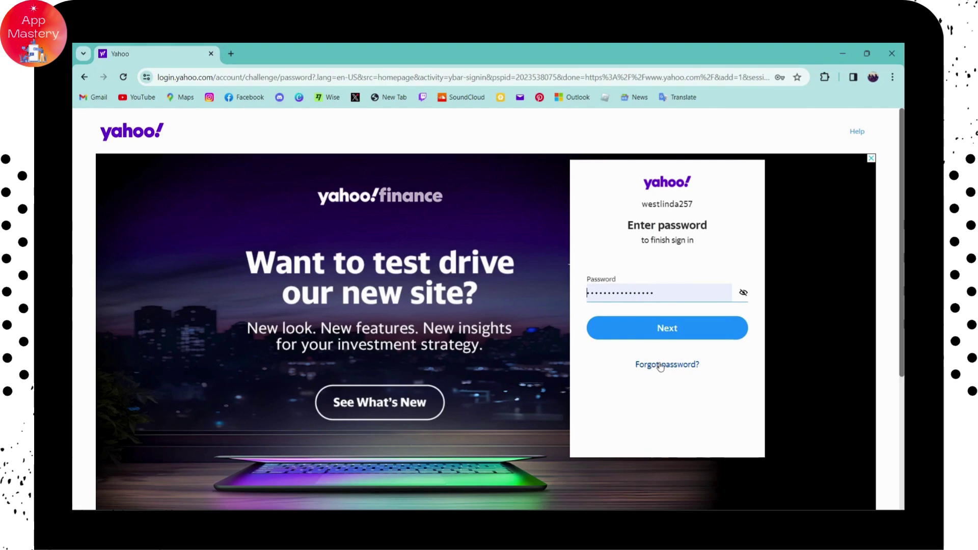
- Submit the entered password to complete the Yahoo sign-in
click(668, 329)
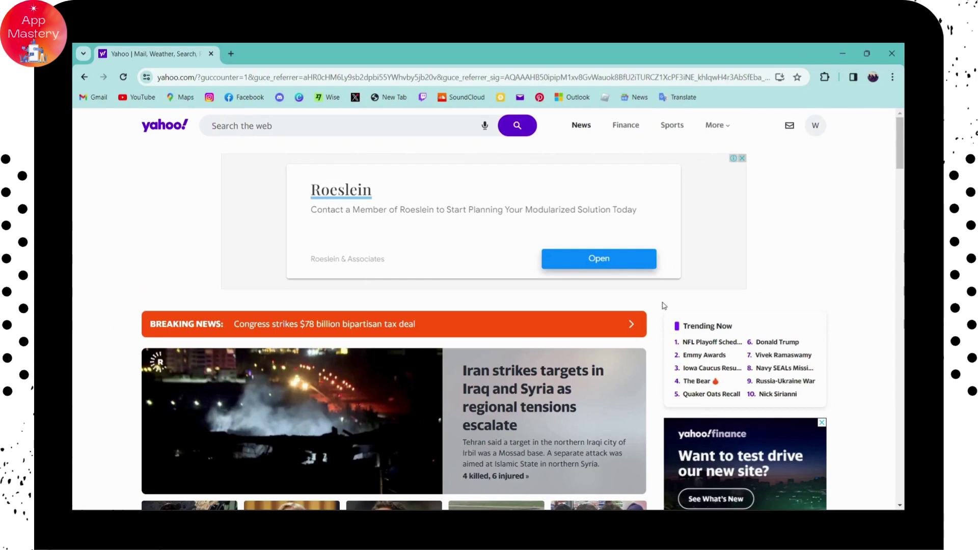
- Open Yahoo Mail from the envelope icon on the signed-in homepage
click(789, 126)
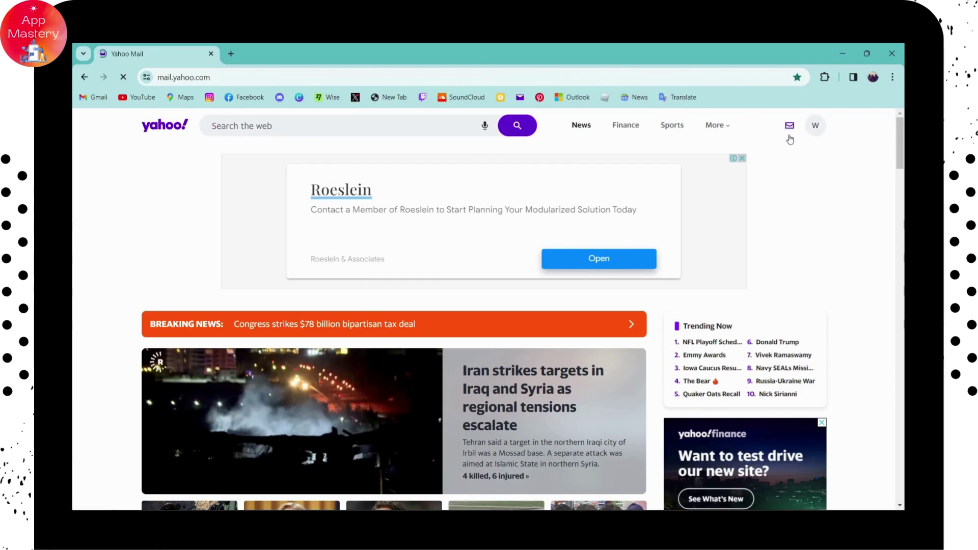